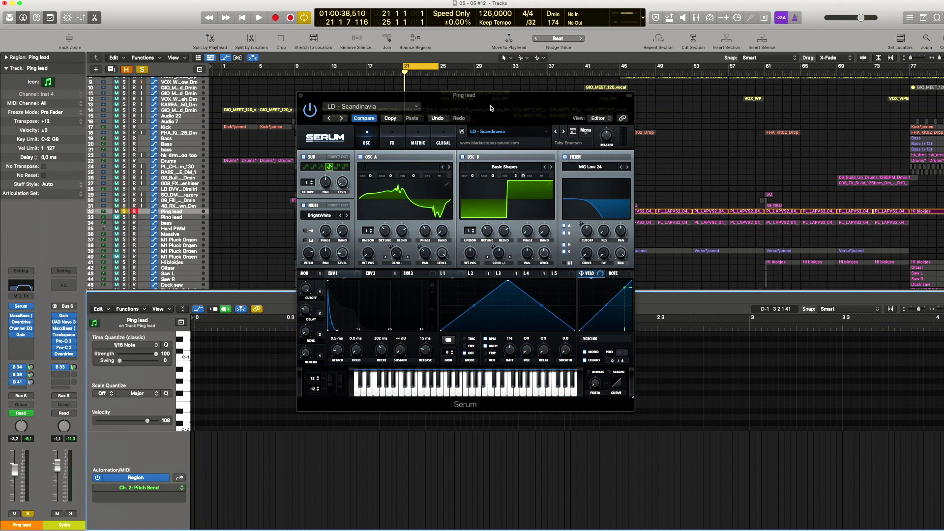
Move Serum aside, preview the Ping lead loop, and start raising its end-of-loop pitch bend
{"action": "left_click_drag", "start_coordinate": [490, 109], "coordinate": [463, 78]}
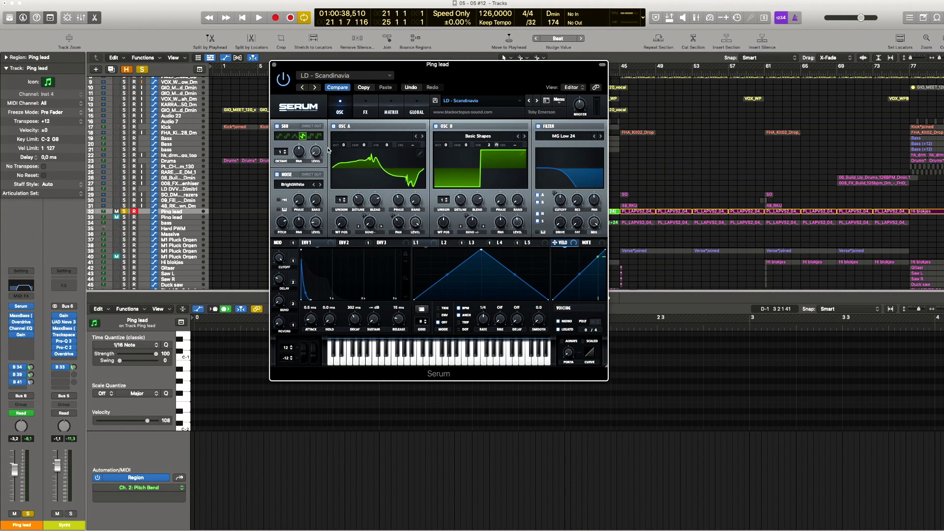
{"action": "key", "text": "space"}
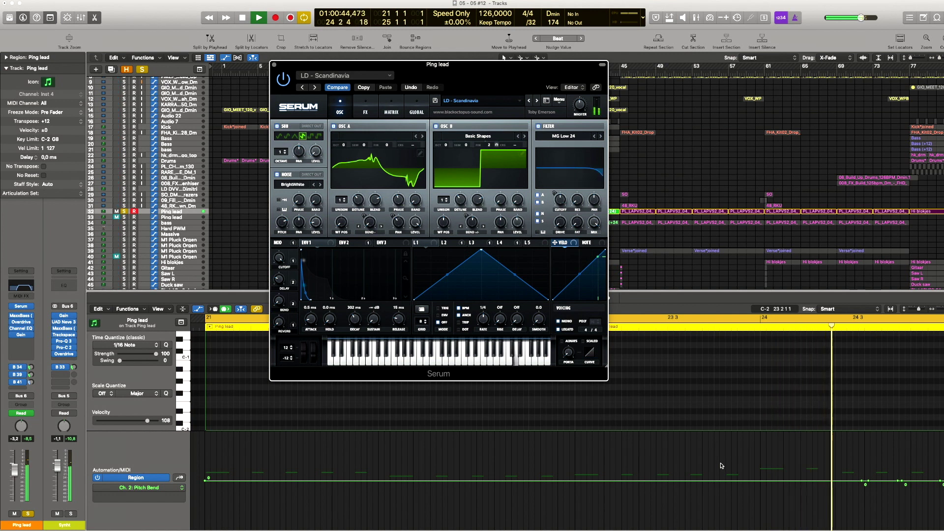
{"action": "key", "text": "space"}
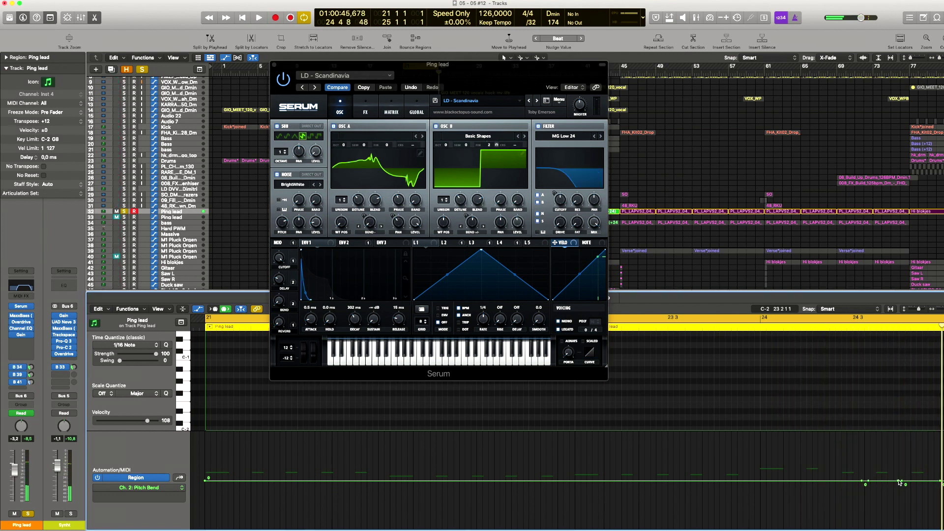
{"action": "scroll", "coordinate": [896, 418], "scroll_direction": "right", "scroll_amount": 1}
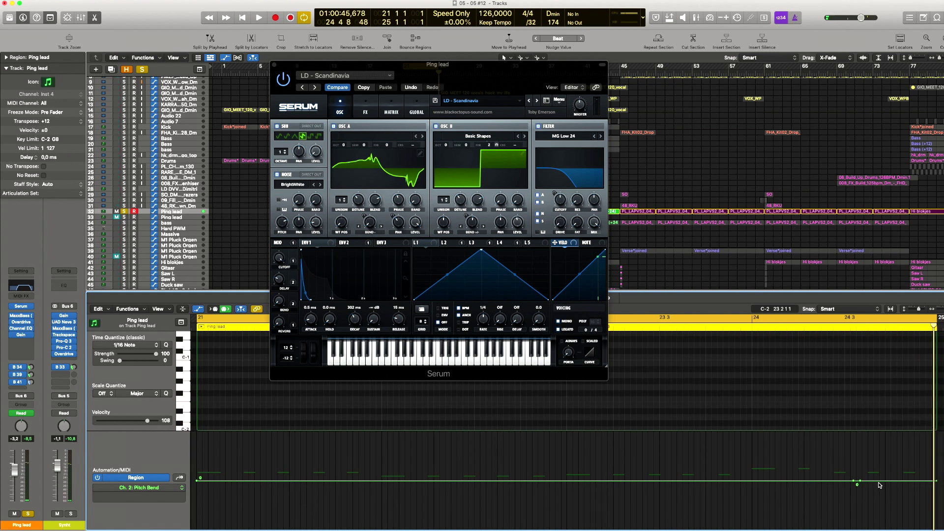
{"action": "left_click_drag", "start_coordinate": [879, 484], "coordinate": [880, 442]}
Play the Ping lead loop to hear the pitch bend rising to 63
{"action": "key", "text": "space"}
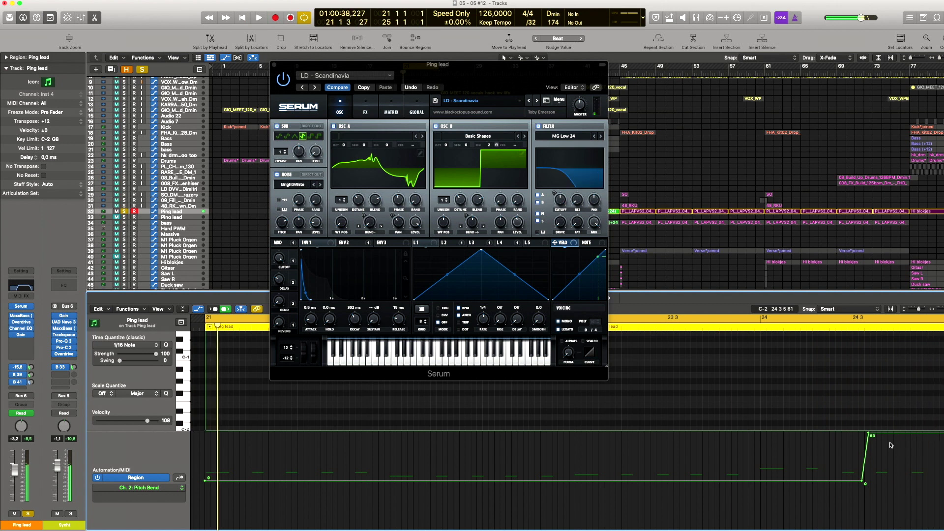
Pull the end-of-loop pitch bend down to -62 and play the loop
{"action": "left_click_drag", "start_coordinate": [886, 435], "coordinate": [893, 525]}
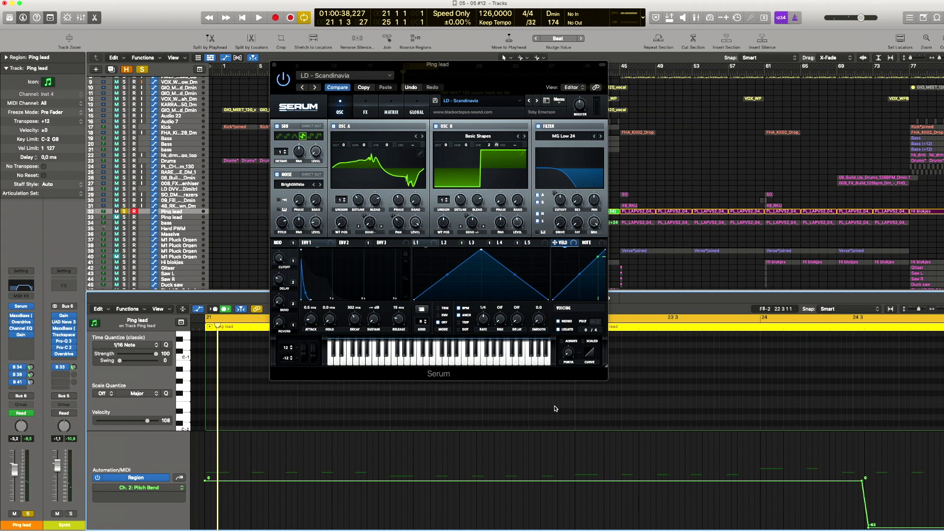
{"action": "key", "text": "space"}
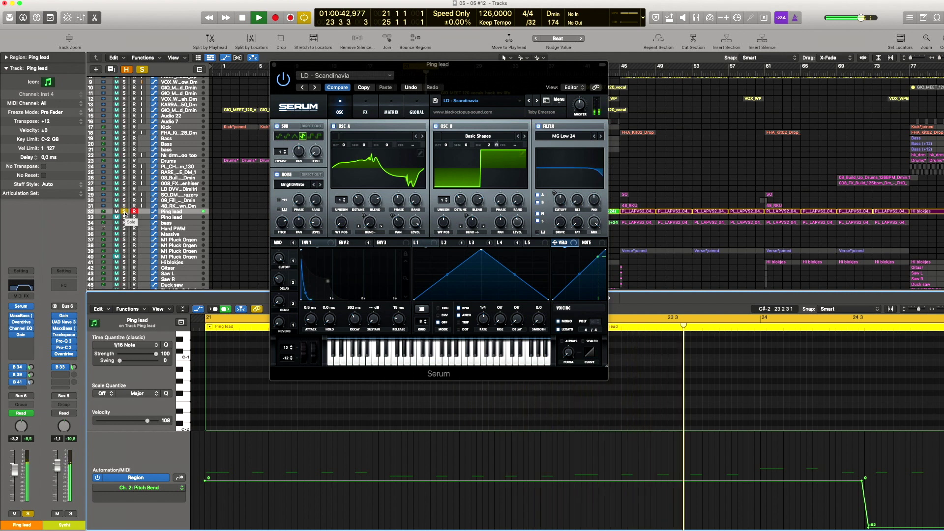
{"action": "left_click", "coordinate": [125, 212]}
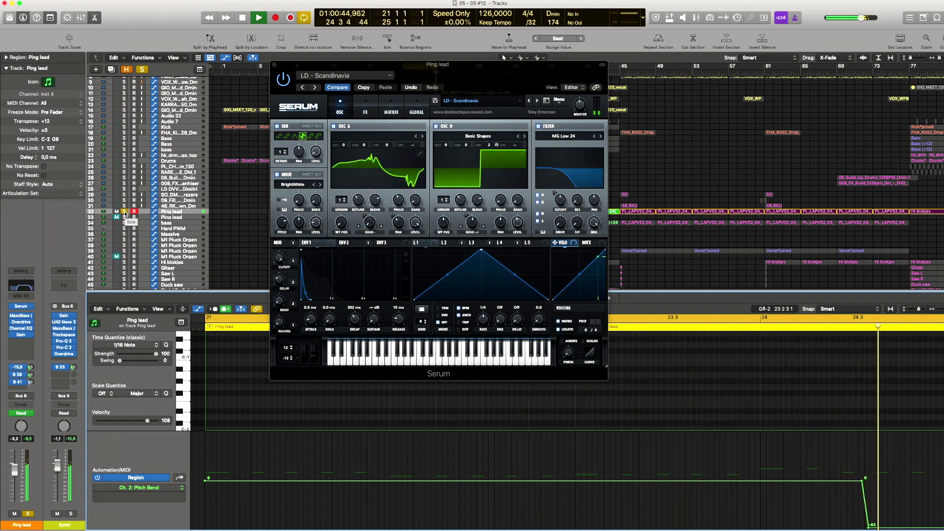
{"action": "left_click", "coordinate": [124, 212]}
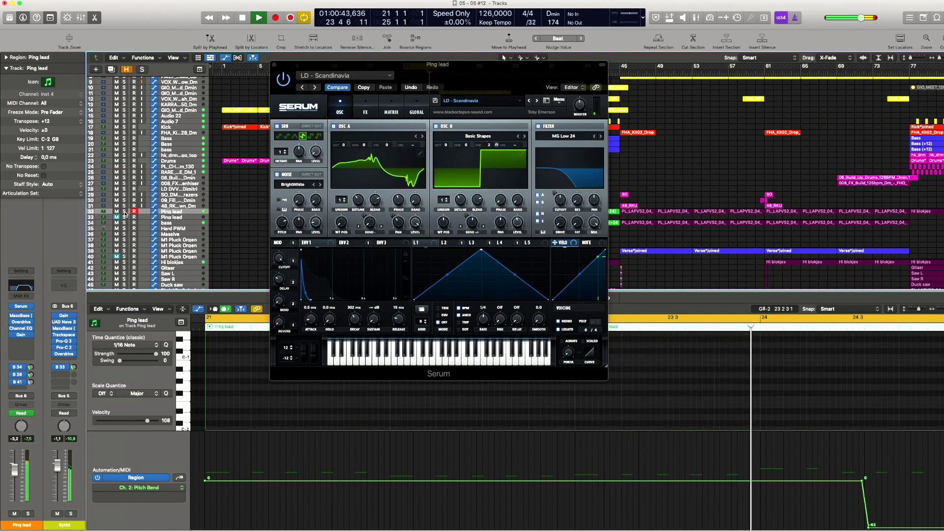
Stop the Ping lead loop playback and close the Serum plugin window
{"action": "key", "text": "space"}
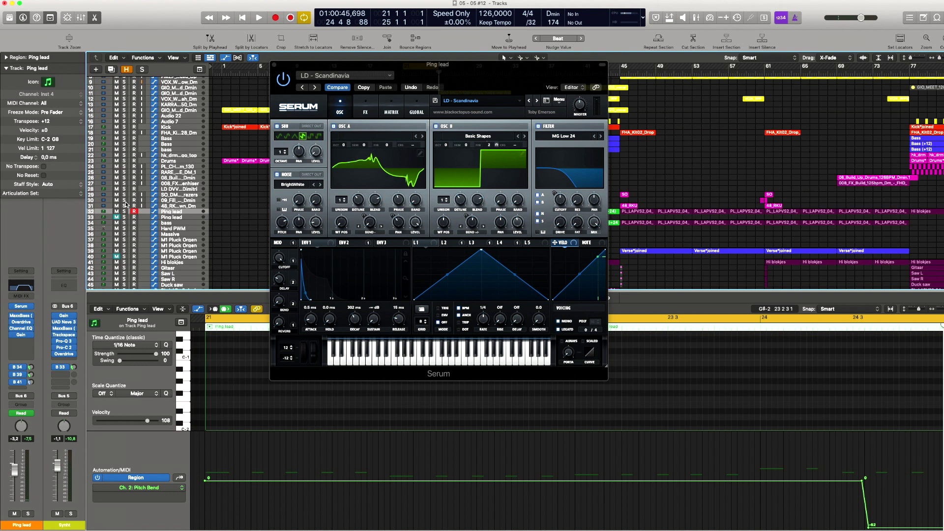
{"action": "left_click", "coordinate": [271, 67]}
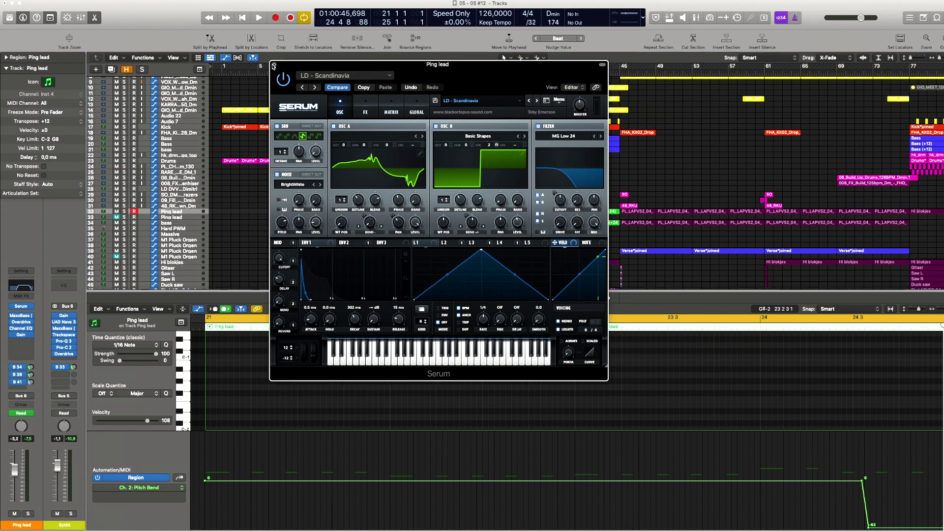